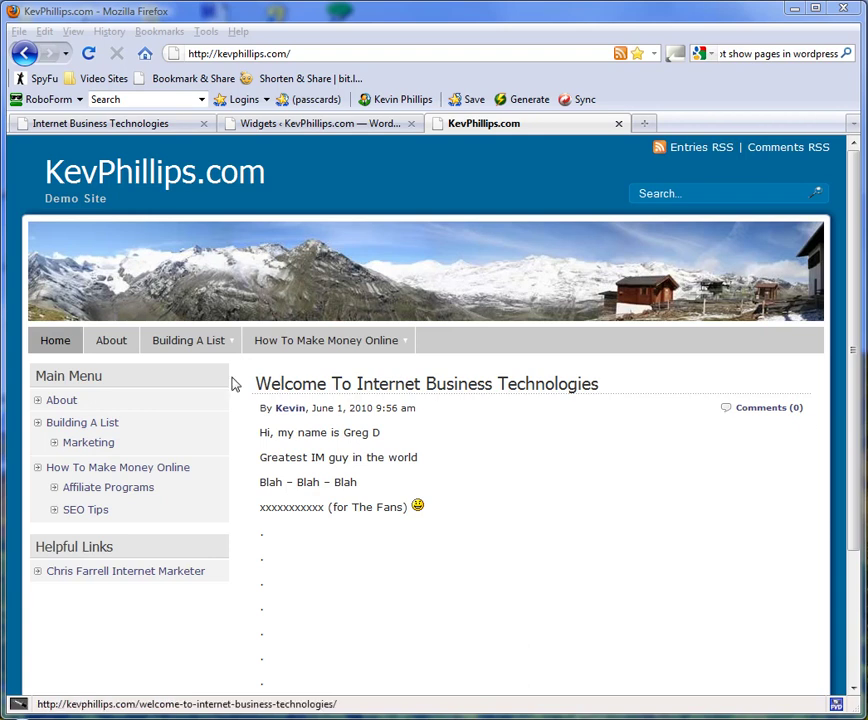
Step: Drag the Pages: Main Menu widget out of the Sidebar, leaving only the two Links widgets
click(151, 126)
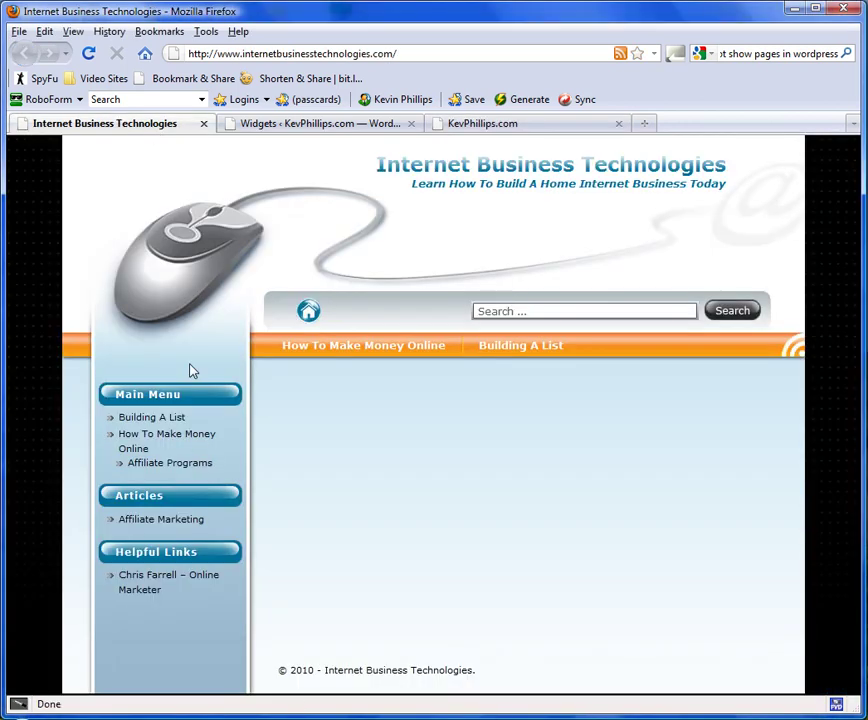
click(480, 127)
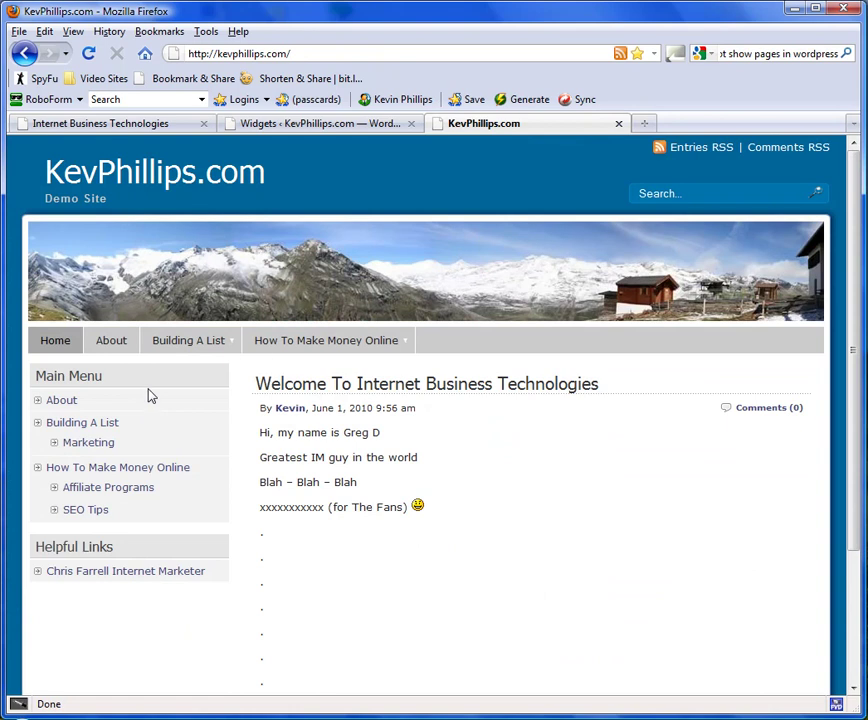
mouse_move(195, 350)
click(329, 127)
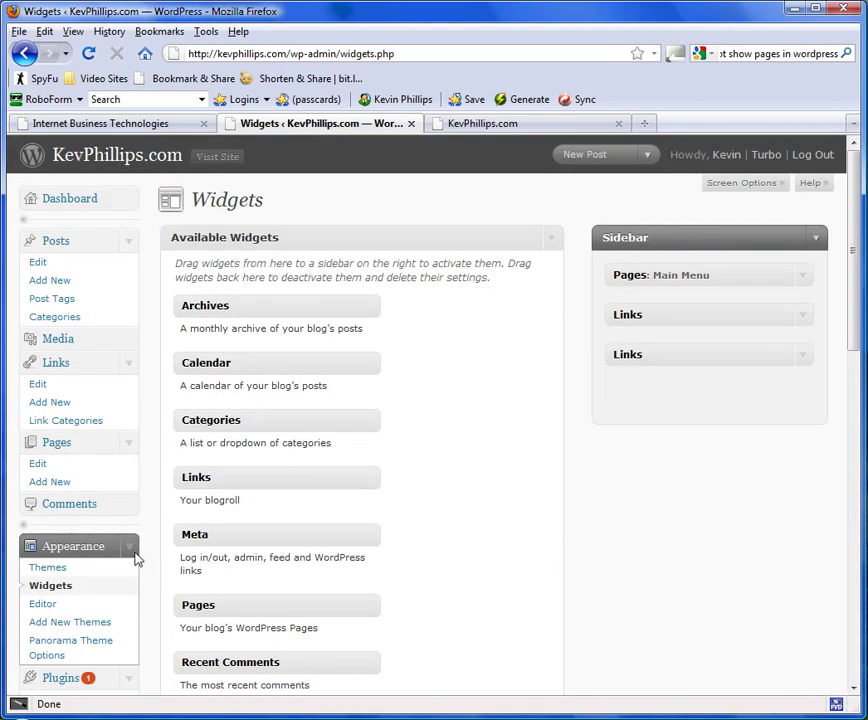
click(50, 586)
drag(677, 277, 250, 525)
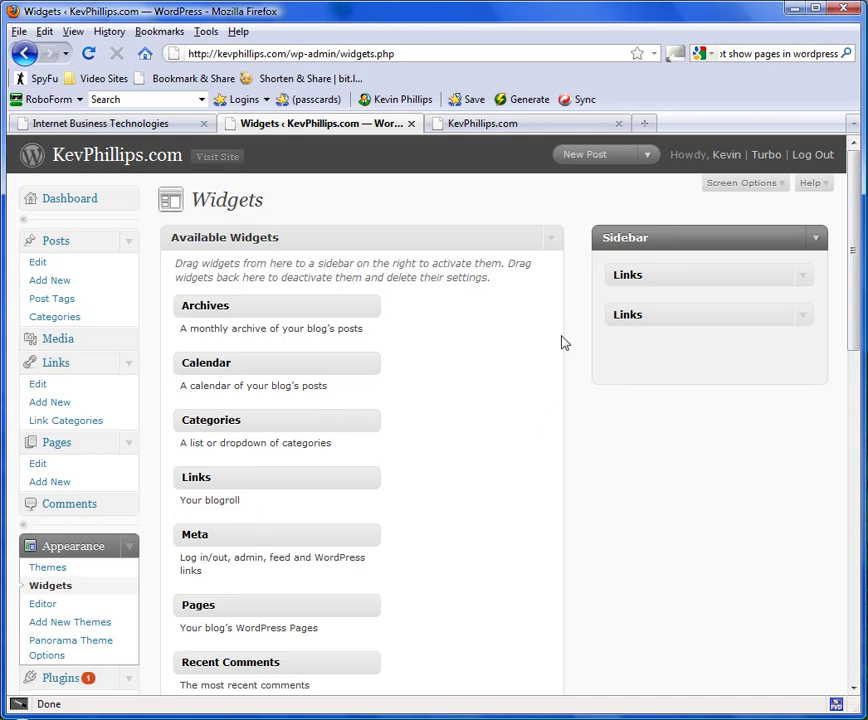
click(535, 124)
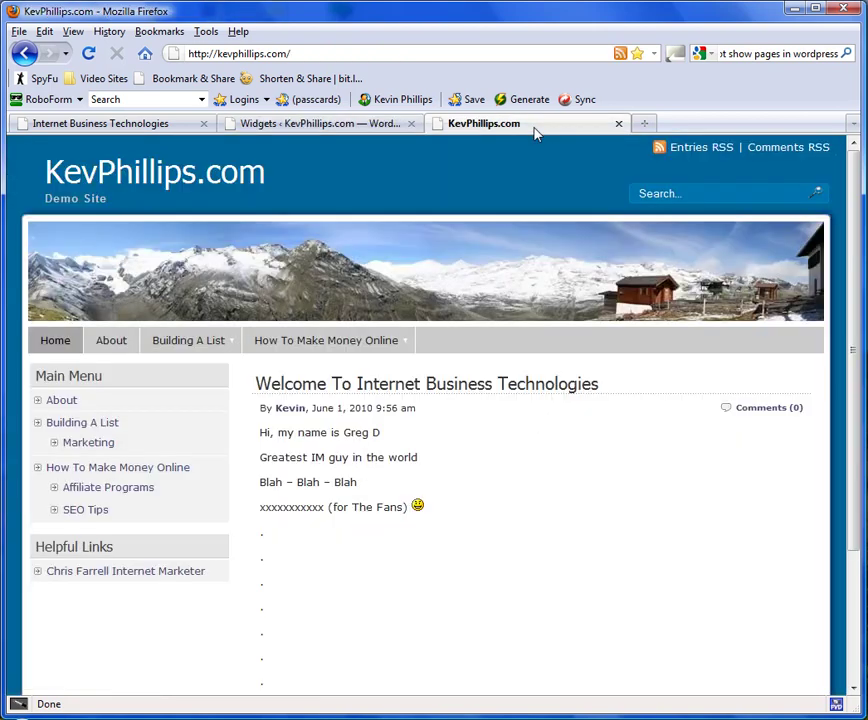
Step: Reload the KevPhillips.com blog to confirm its sidebar shows only Helpful Links, no Main Menu
click(89, 56)
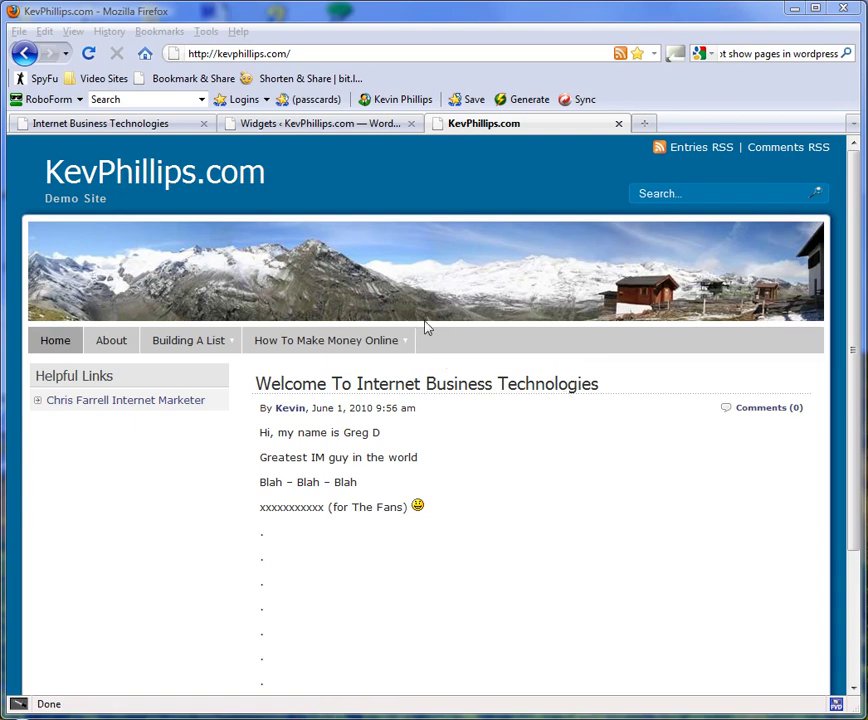
click(128, 126)
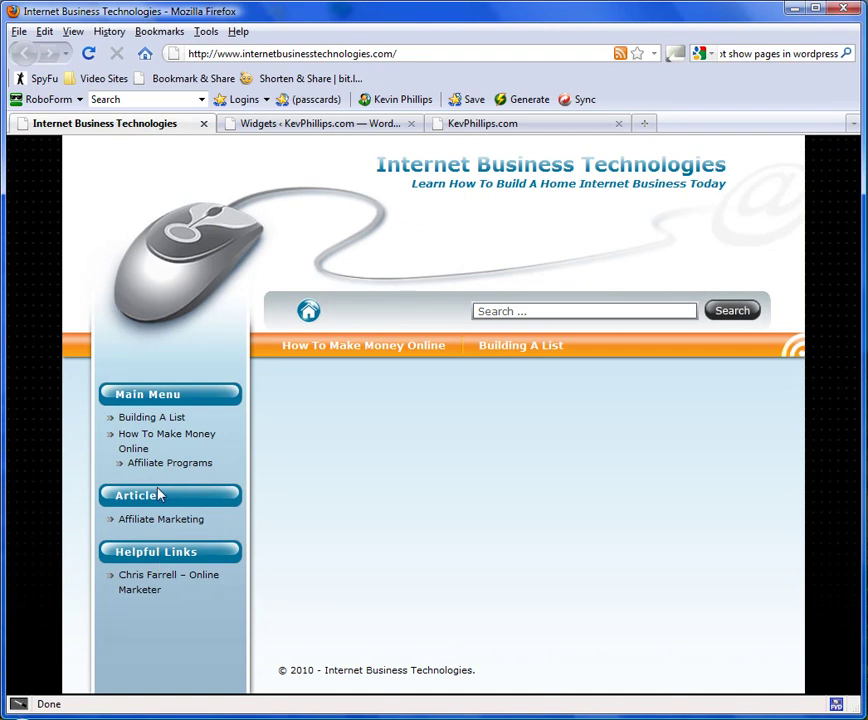
click(306, 126)
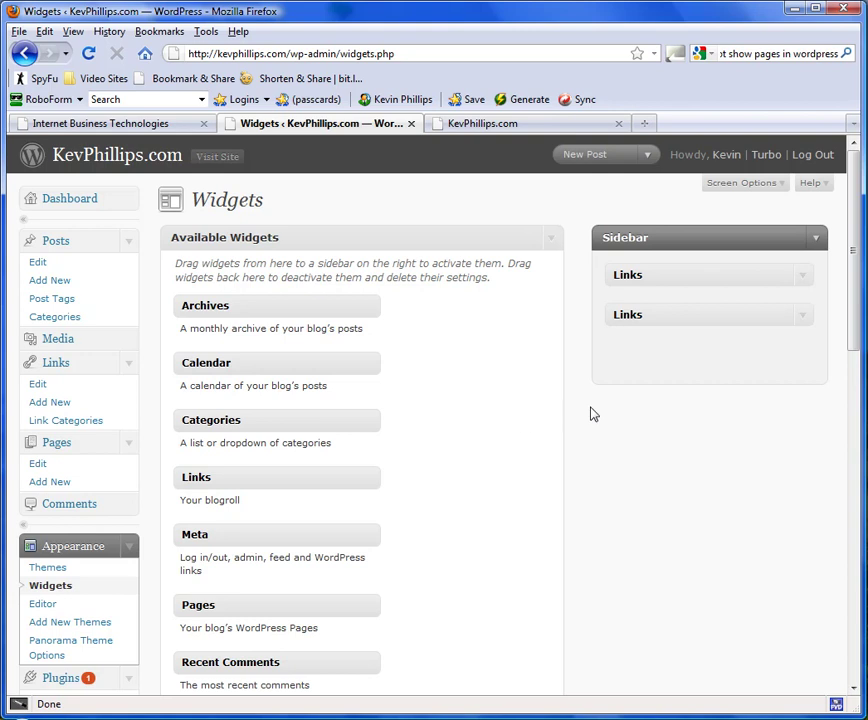
click(490, 128)
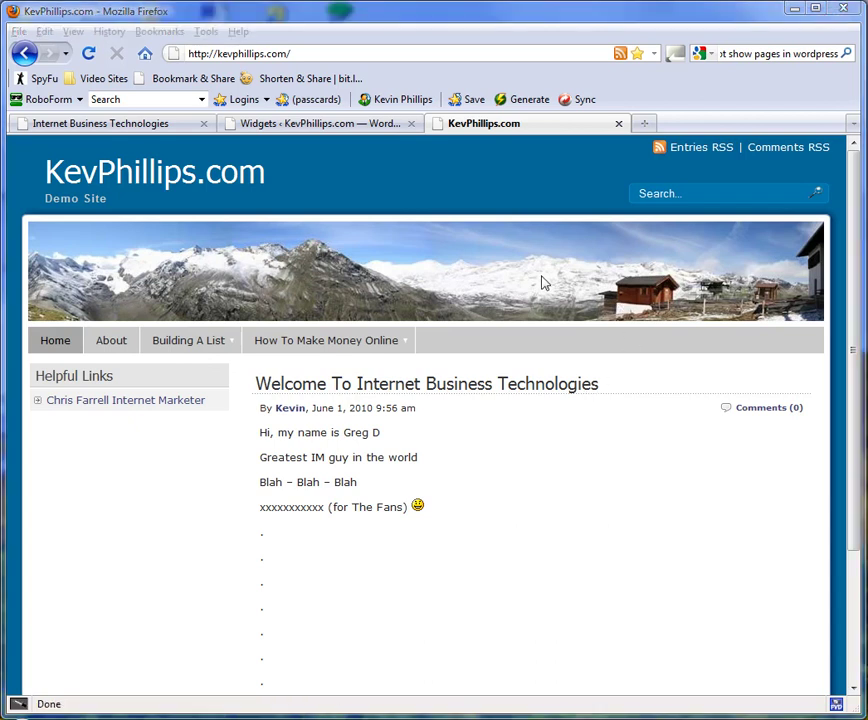
click(333, 124)
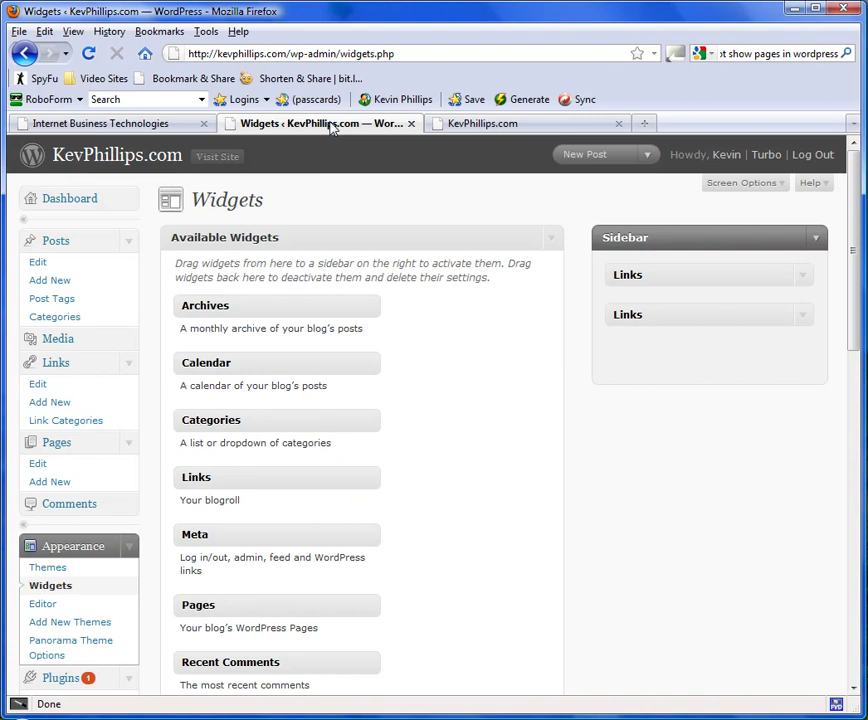
Step: Search Add New plugins for 'exclude pages' and open the Exclude Pages 1.8.3 details
drag(852, 296, 833, 387)
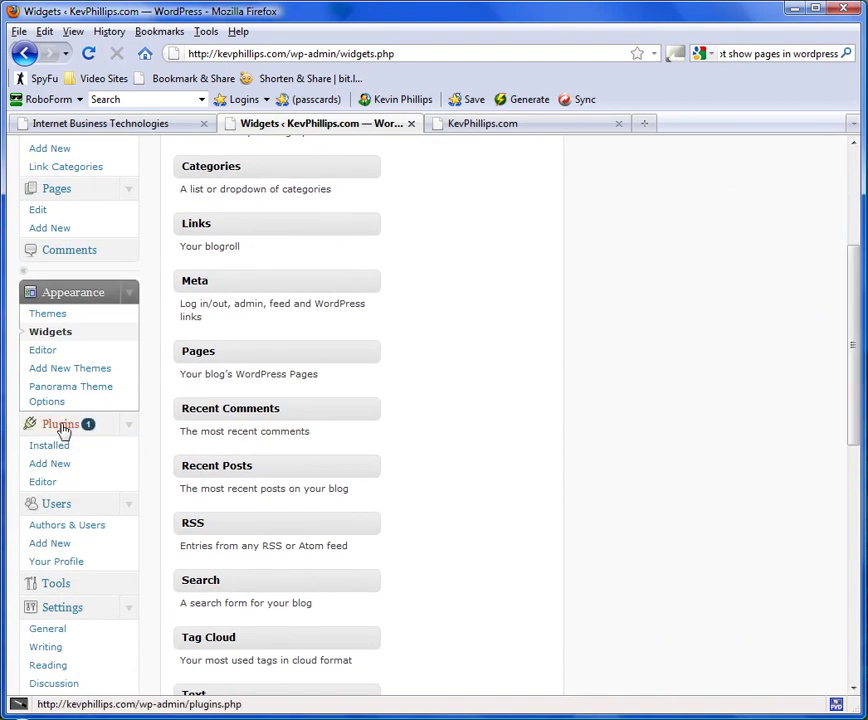
click(58, 470)
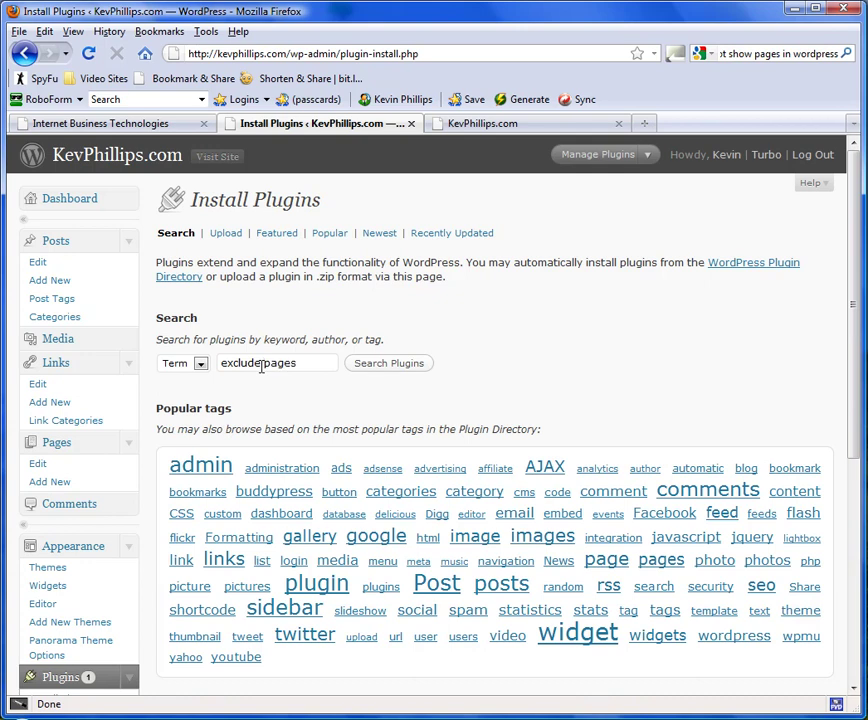
click(367, 366)
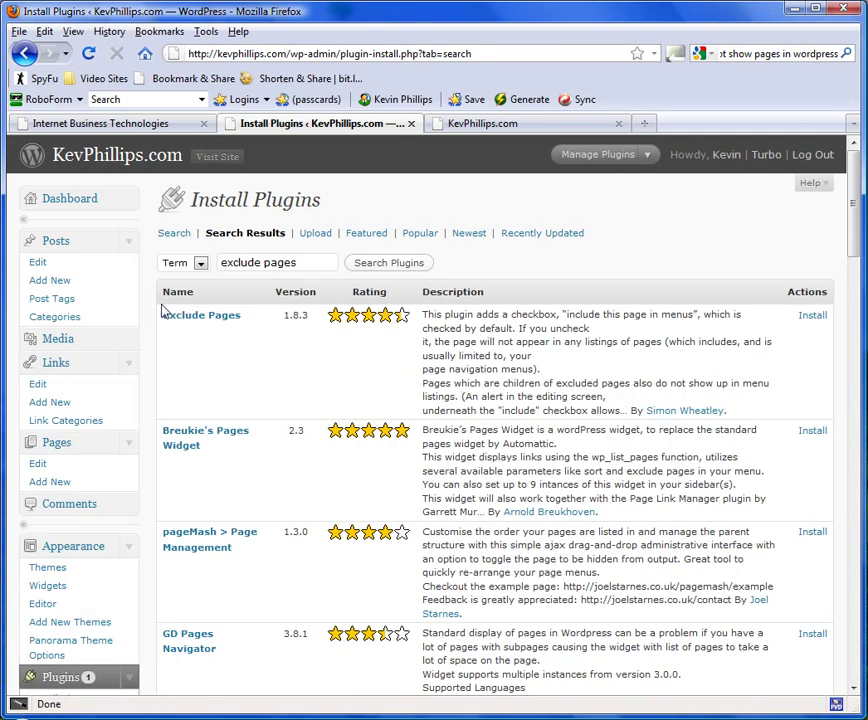
click(815, 318)
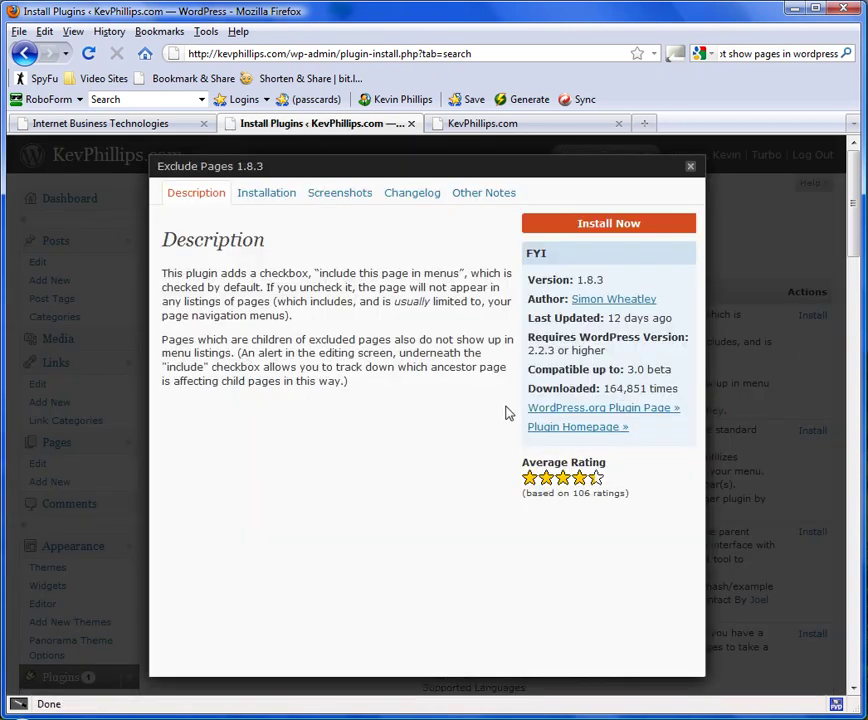
Step: Install and activate Exclude Pages from Navigation 1.8.3
click(598, 225)
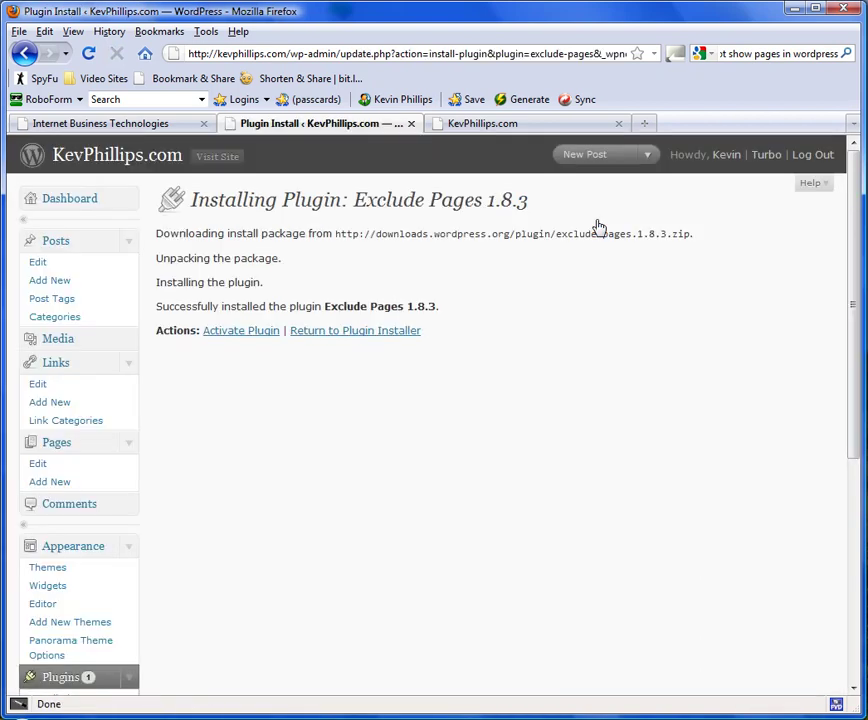
click(240, 341)
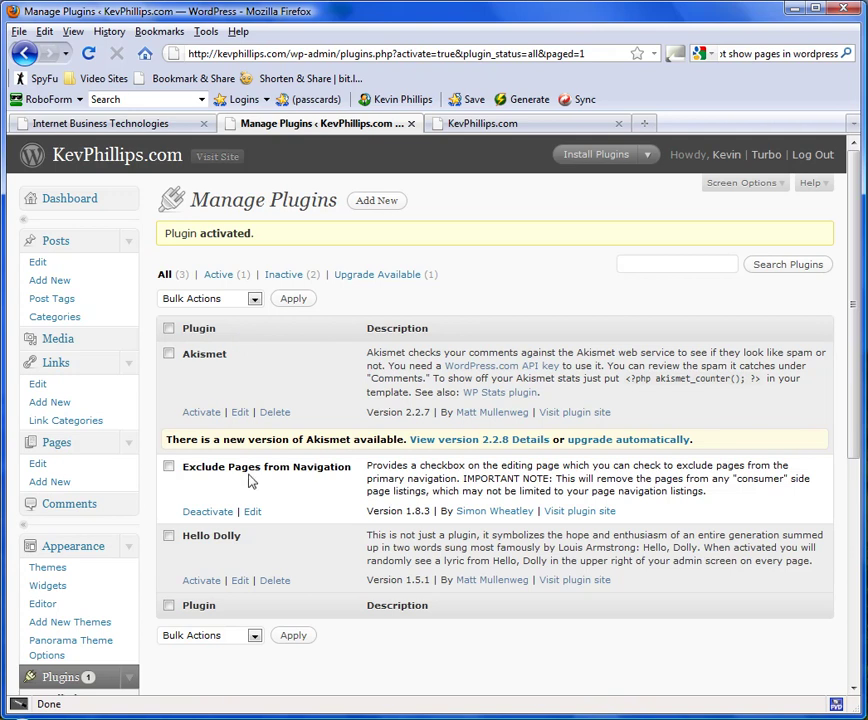
click(176, 126)
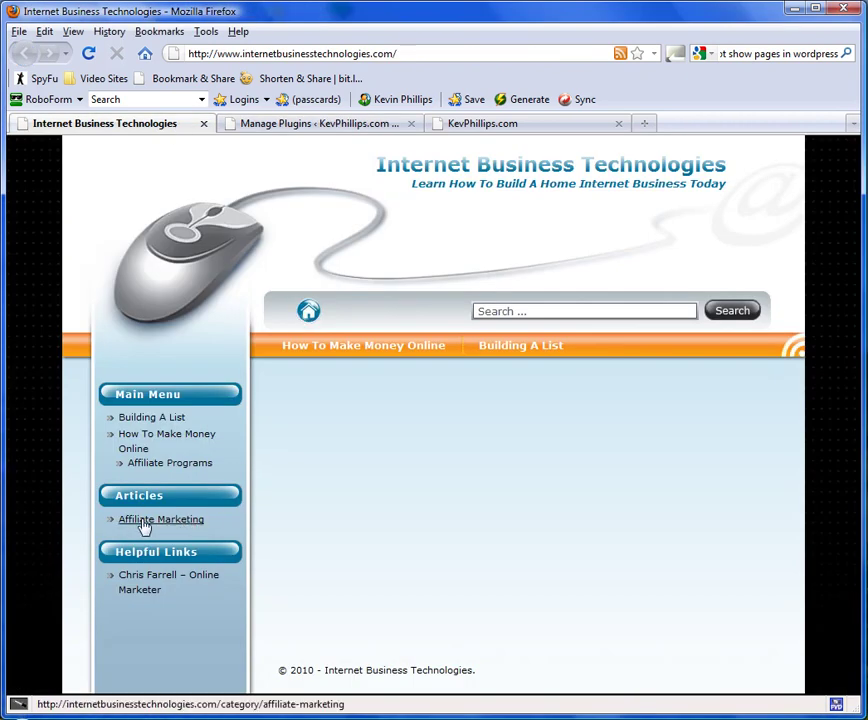
Step: From the Manage Plugins tab, go to Pages > Add New to open a blank page editor
click(393, 131)
click(477, 128)
click(379, 133)
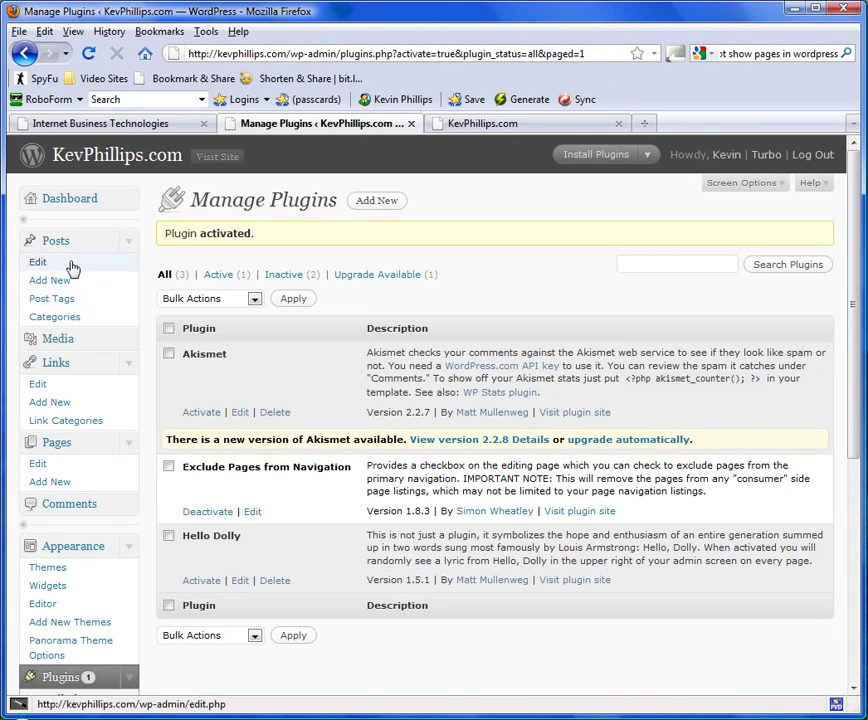
click(63, 487)
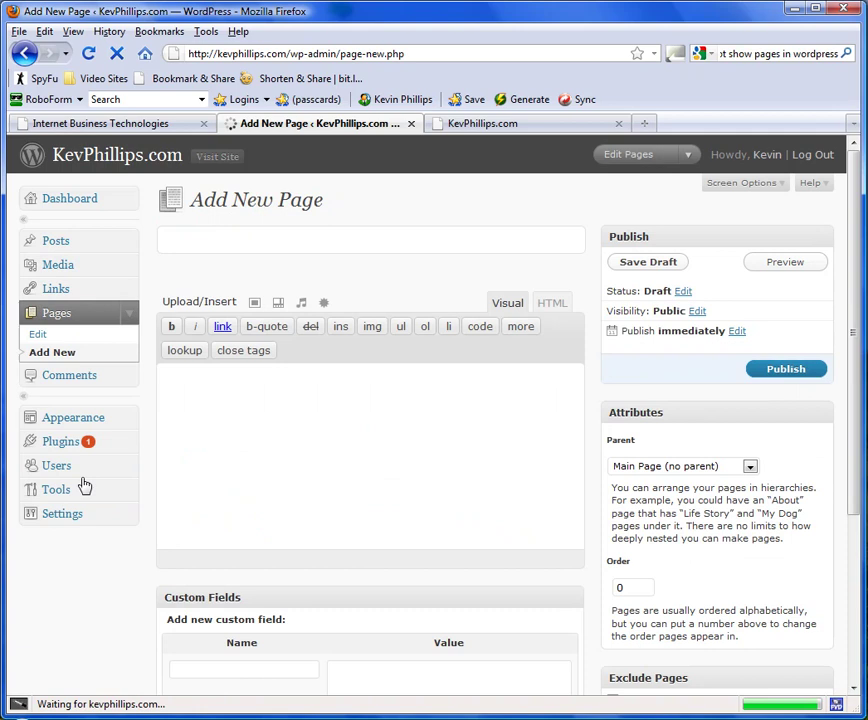
Step: Publish the 'Affiliate Marketing' page with two lines of placeholder text, left out of user menus
click(187, 239)
text(Affiliate Marketing)
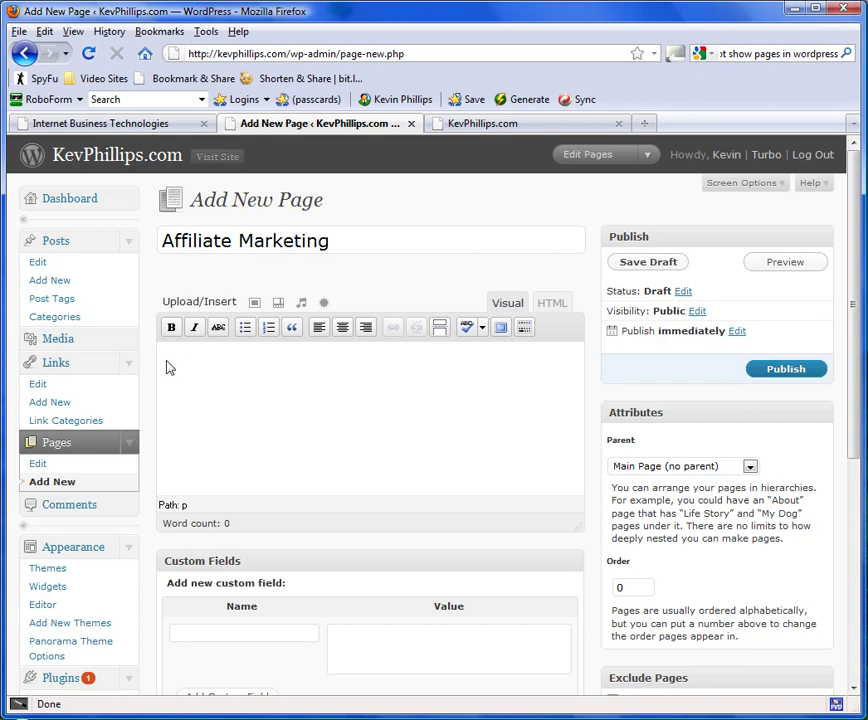
click(169, 368)
text(bbbbbbbbbbbb)
key(Return)
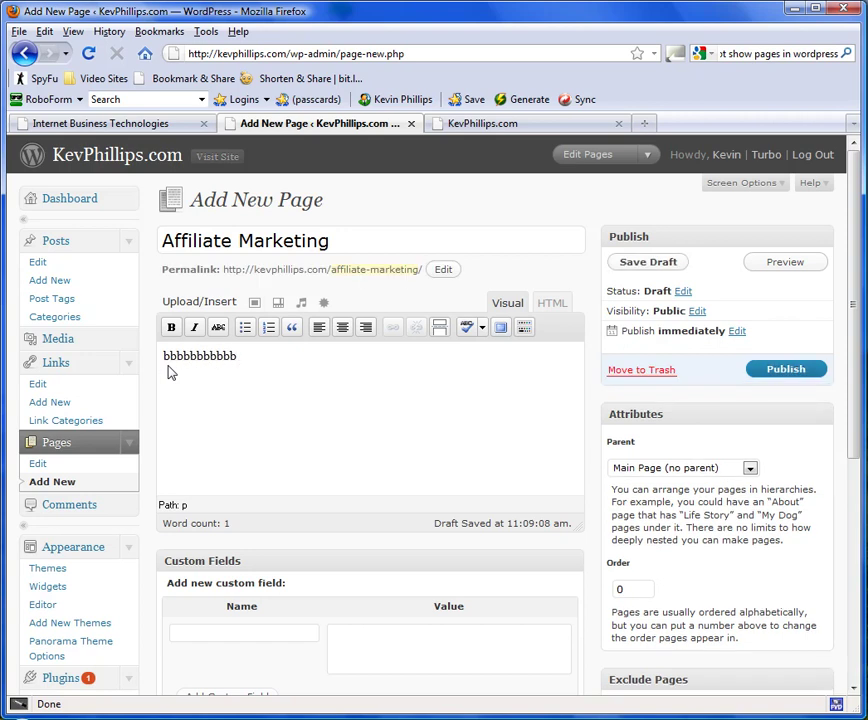
text(bbbbbbbbbbbbb)
key(Return)
key(Return)
key(Return)
key(Return)
key(Return)
key(Return)
key(Return)
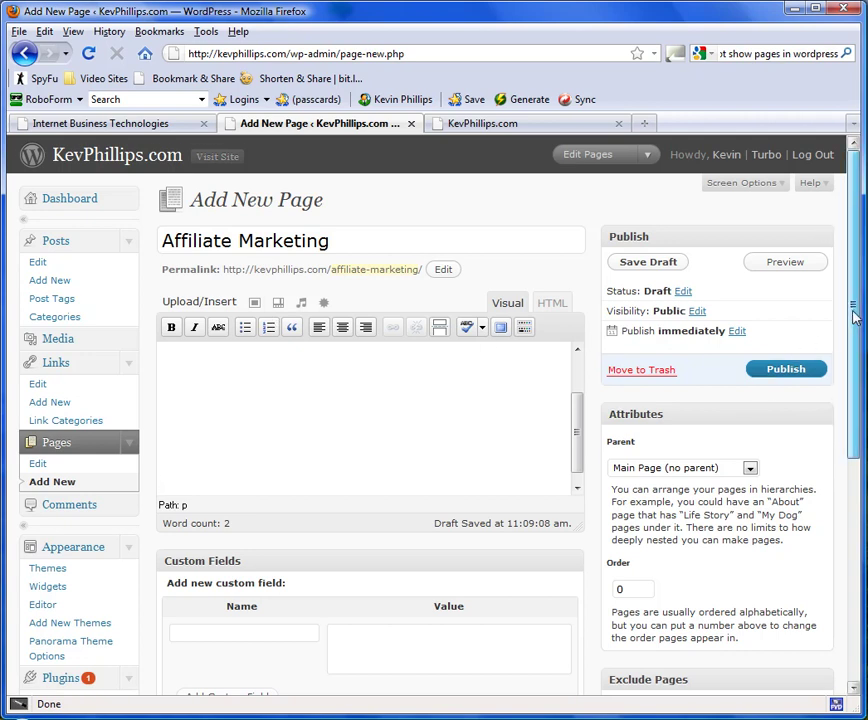
drag(855, 316, 862, 395)
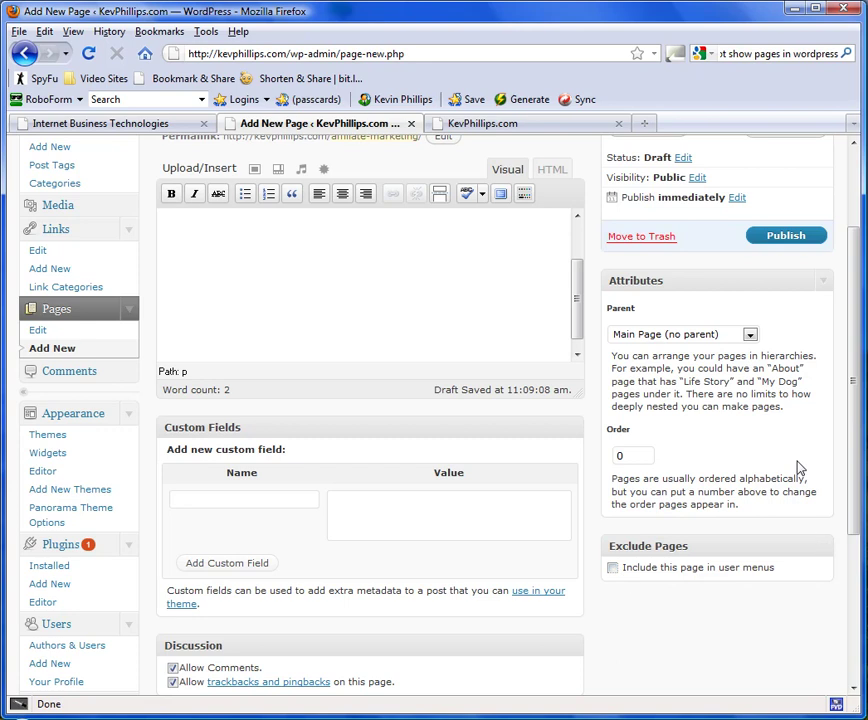
click(787, 237)
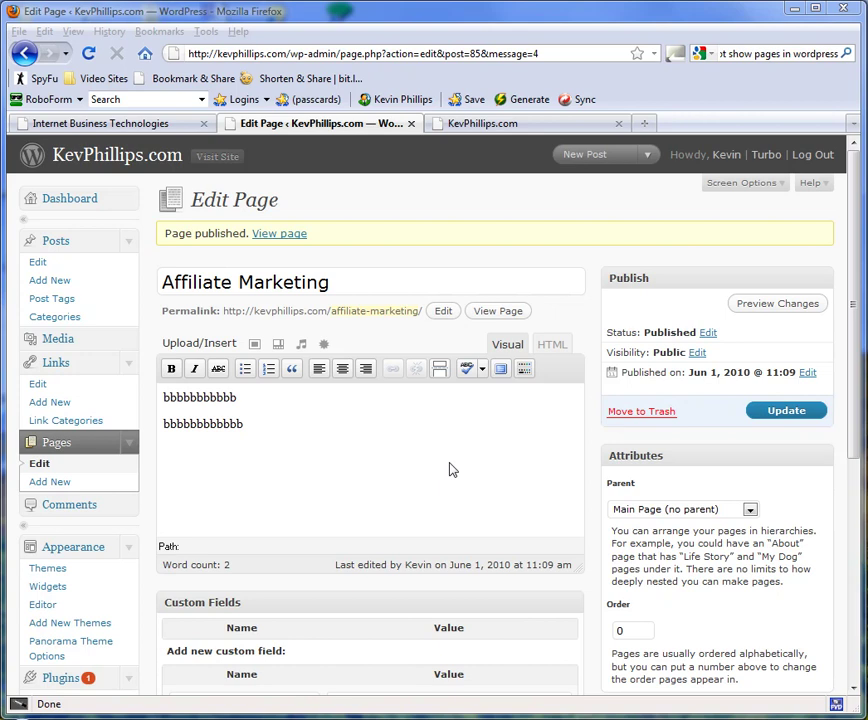
Step: Reload the KevPhillips.com blog to confirm Affiliate Marketing is absent from its navigation bar
click(483, 124)
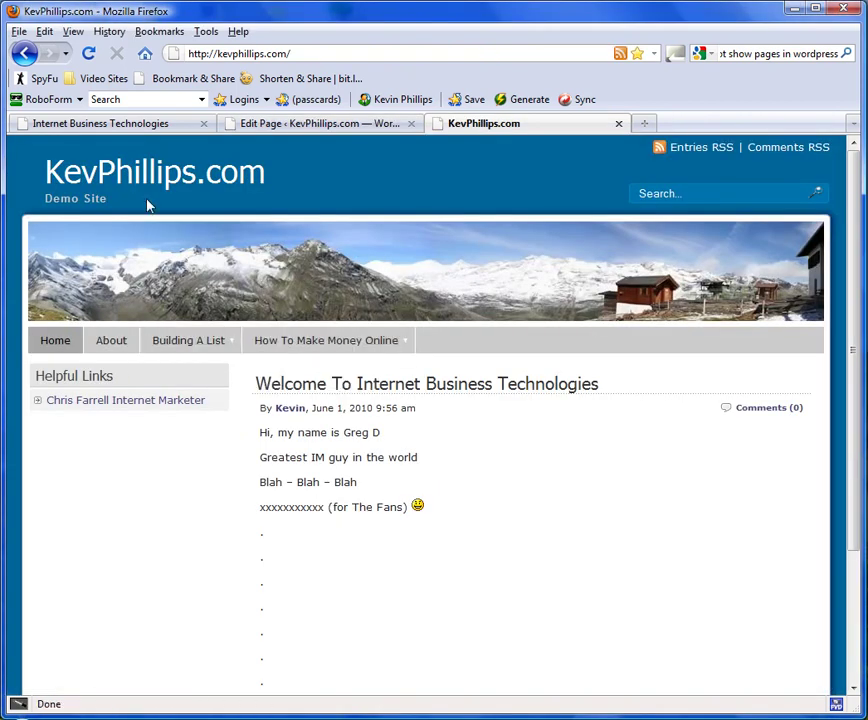
click(89, 56)
key(ctrl+shift+Tab)
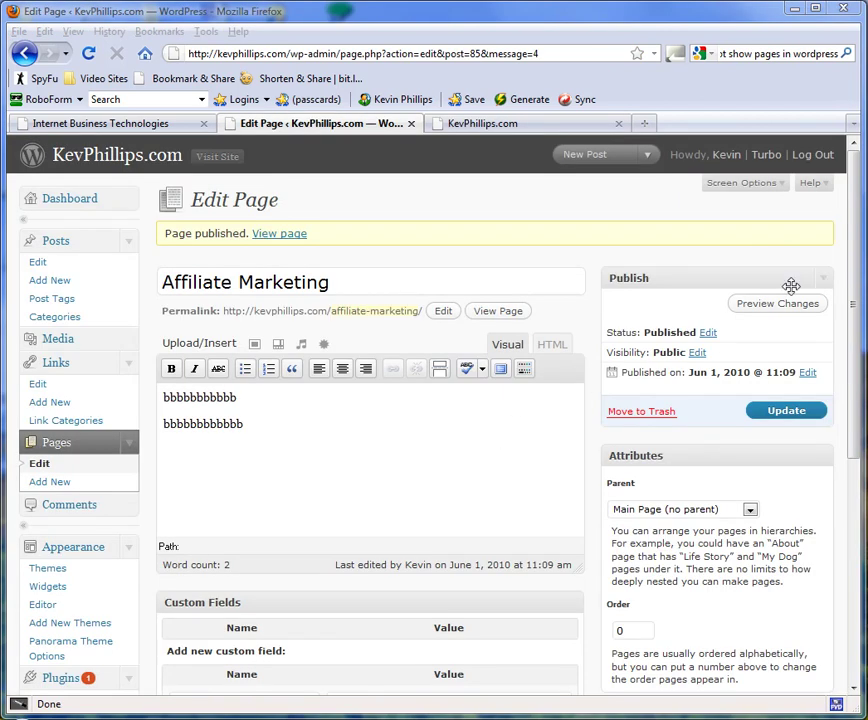
Step: Scroll the Edit Page down to the Exclude Pages box, then view the Internet Business Technologies site
scroll(430, 400, down, 2)
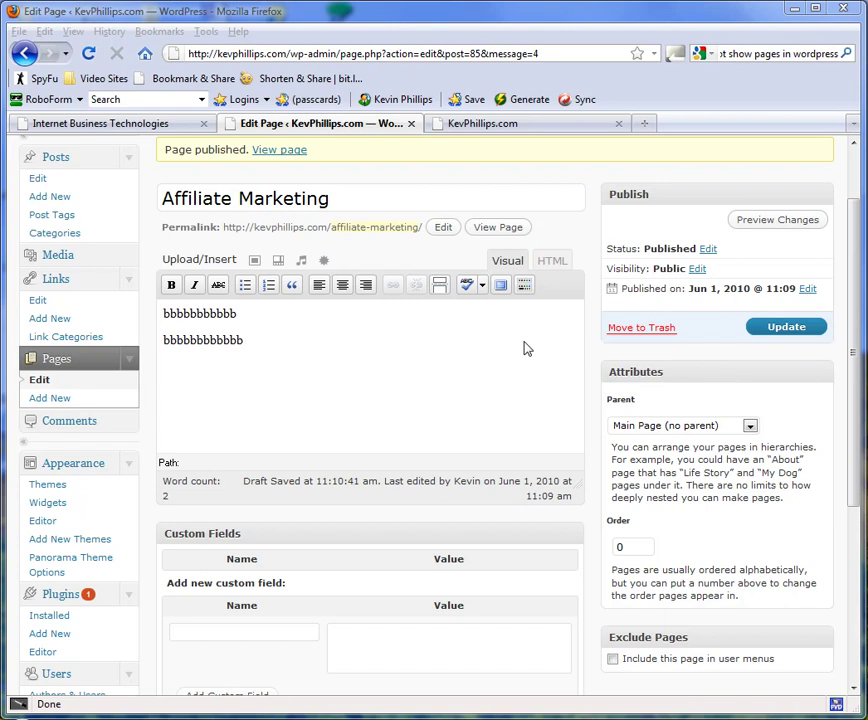
click(166, 127)
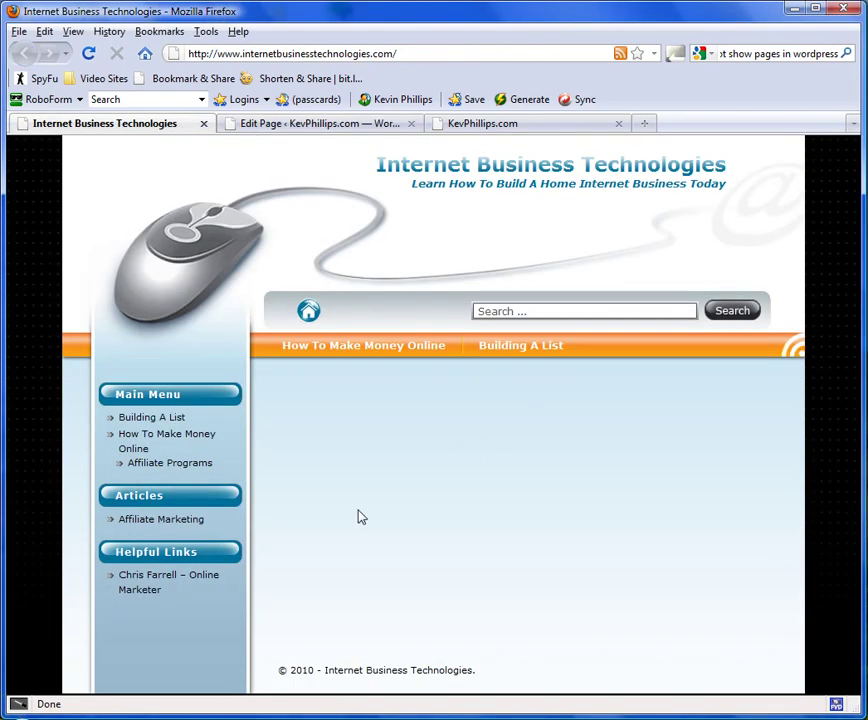